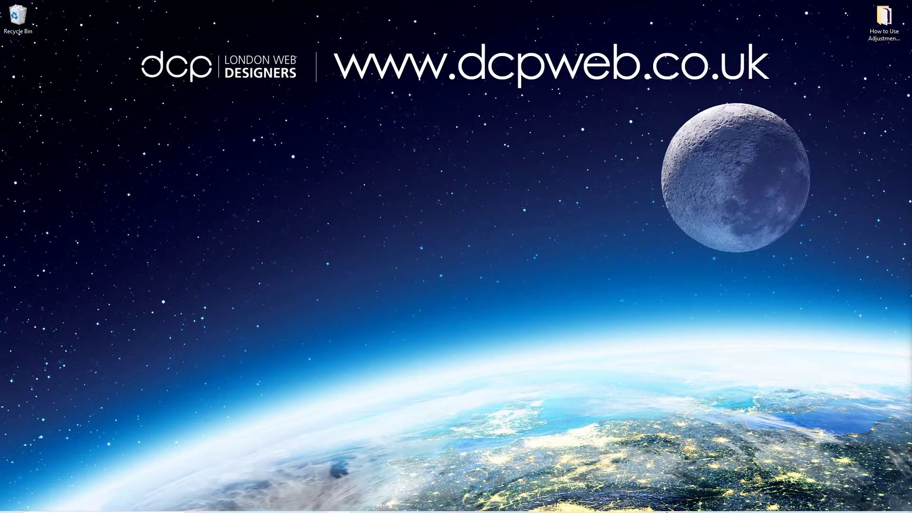
# - Switch to Adobe Premiere Pro with the adjustment layers project
pyautogui.moveTo(637, 505)
pyautogui.click(547, 505)
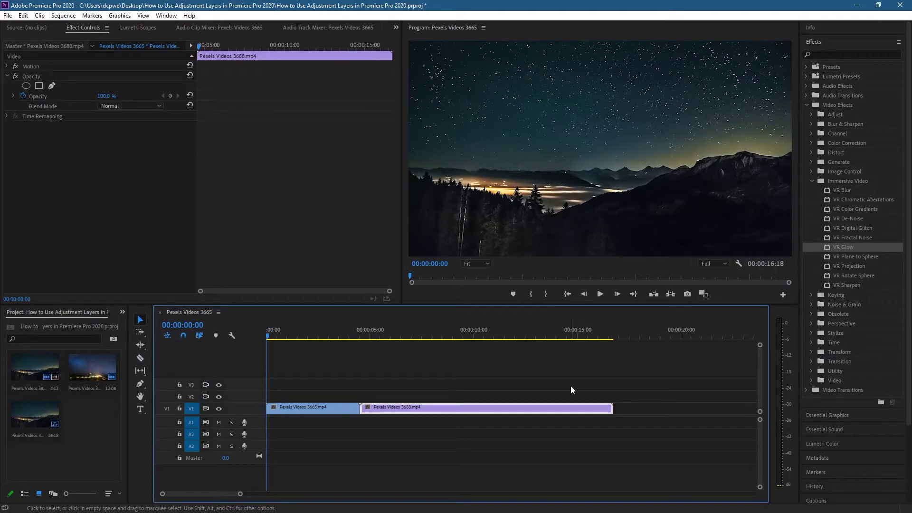
# - Apply the VR Glow effect individually to the Pexels Videos 3665 and 3688 clips and scrub through them
pyautogui.click(835, 247)
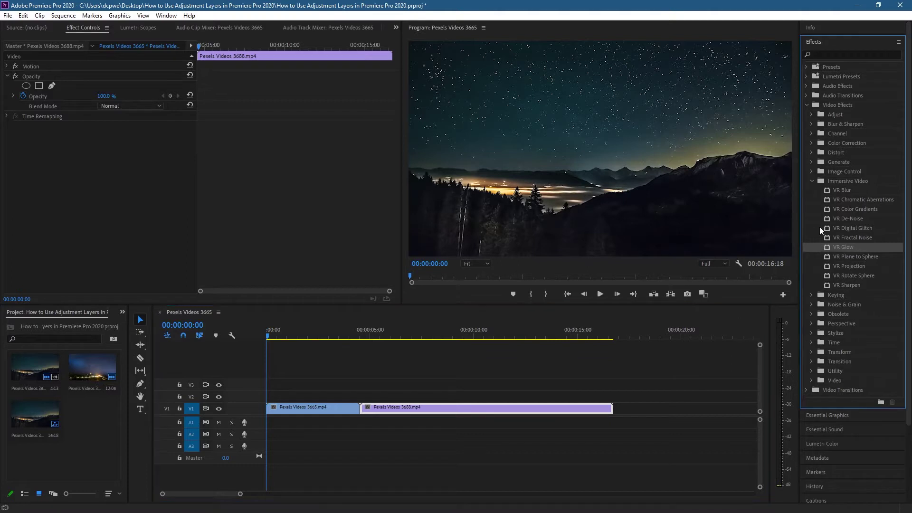
pyautogui.moveTo(853, 248); pyautogui.dragTo(309, 407)
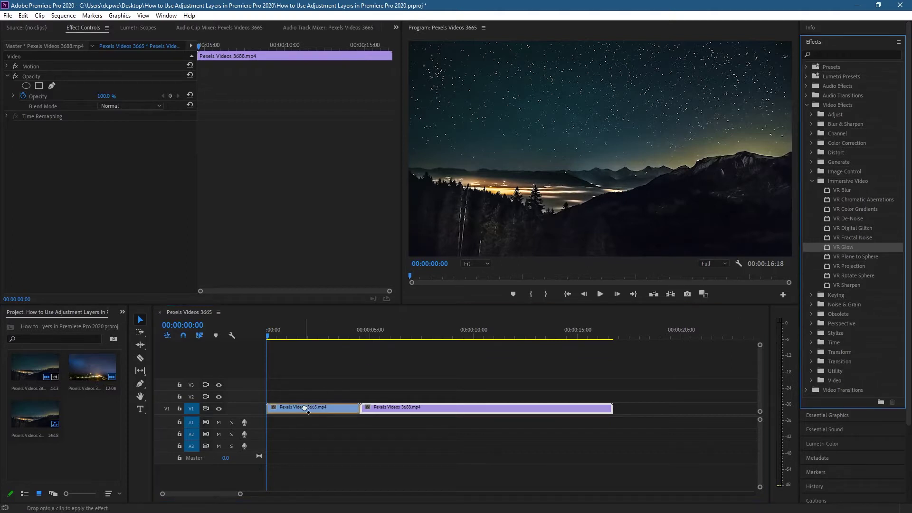
pyautogui.click(304, 407)
pyautogui.moveTo(302, 336)
pyautogui.mouseDown()
pyautogui.moveTo(340, 336)
pyautogui.moveTo(287, 336)
pyautogui.moveTo(331, 340)
pyautogui.moveTo(316, 341)
pyautogui.mouseUp()
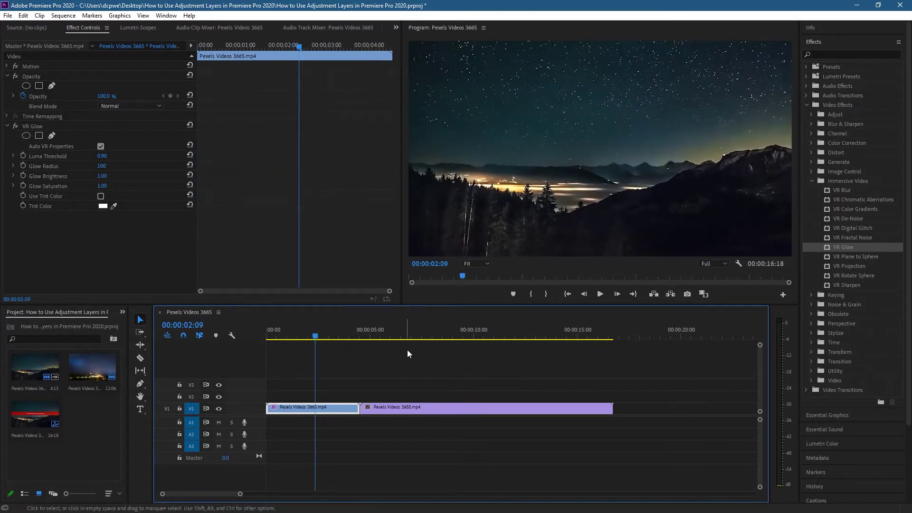
pyautogui.moveTo(843, 247); pyautogui.dragTo(468, 412)
pyautogui.moveTo(315, 336); pyautogui.dragTo(267, 337)
pyautogui.moveTo(372, 335); pyautogui.dragTo(422, 359)
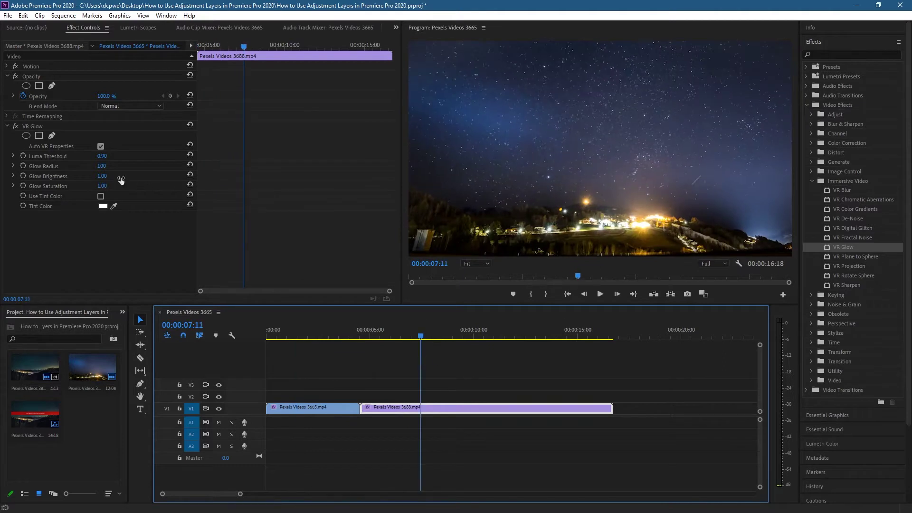
# - Set VR Glow to radius 183 and brightness 7.00 on the second clip, and radius 176 and brightness 7.40 on the first
pyautogui.moveTo(101, 166)
pyautogui.mouseDown()
pyautogui.moveTo(117, 166)
pyautogui.moveTo(100, 176)
pyautogui.mouseUp()
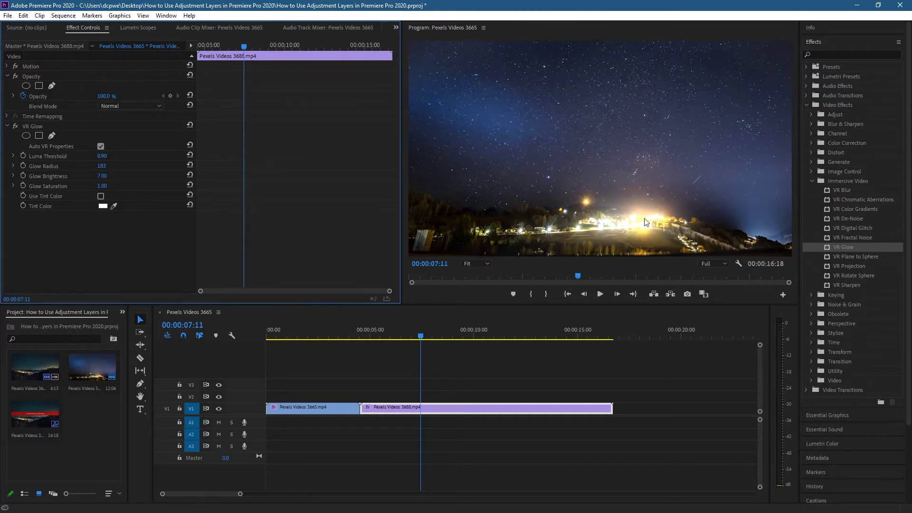
pyautogui.moveTo(419, 334); pyautogui.dragTo(340, 347)
pyautogui.click(296, 338)
pyautogui.click(296, 409)
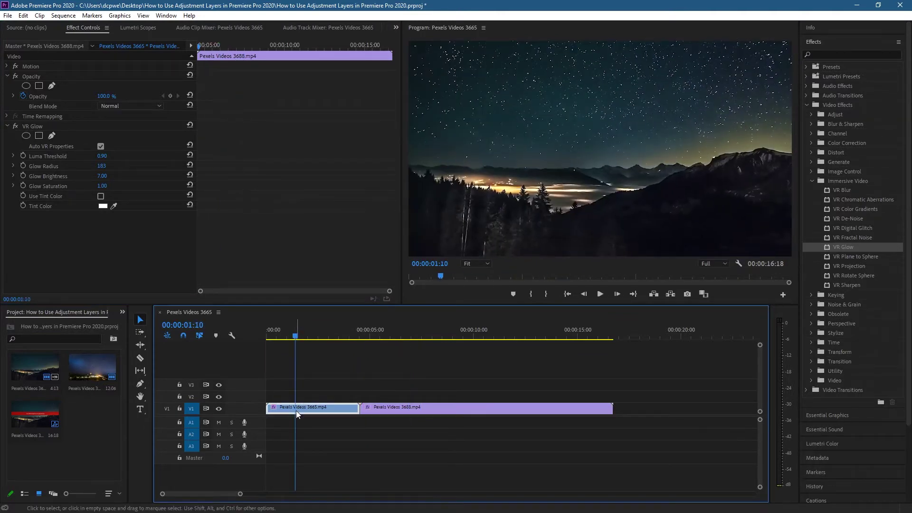
pyautogui.moveTo(103, 166); pyautogui.dragTo(408, 176)
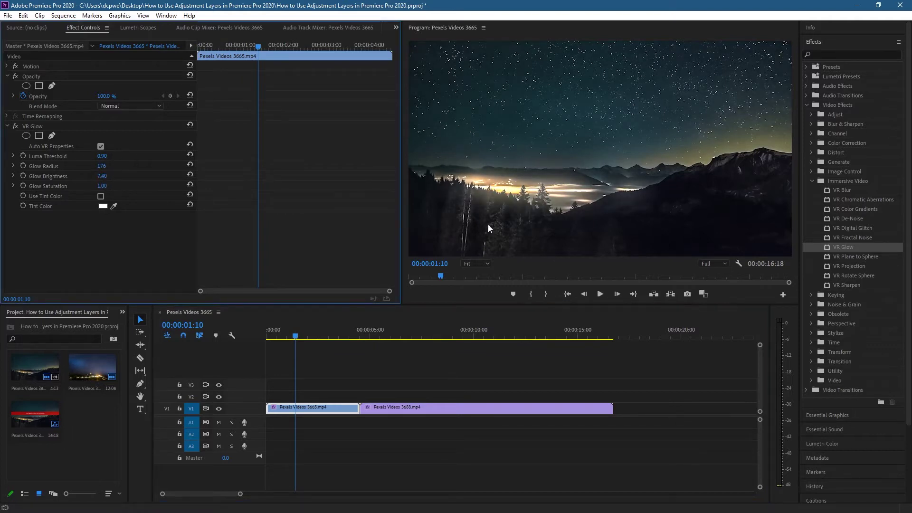
pyautogui.moveTo(296, 337); pyautogui.dragTo(338, 370)
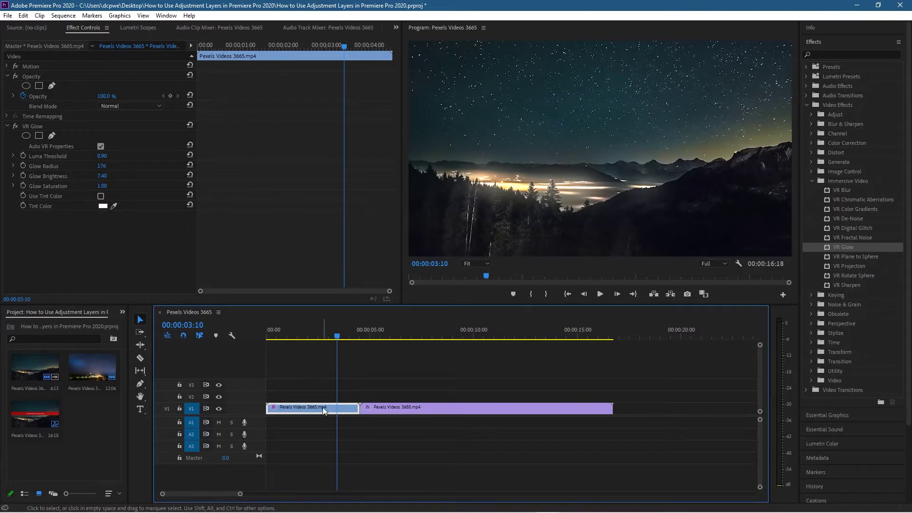
# - Clear the VR Glow effect from the first clip and the second clip
pyautogui.rightClick(27, 126)
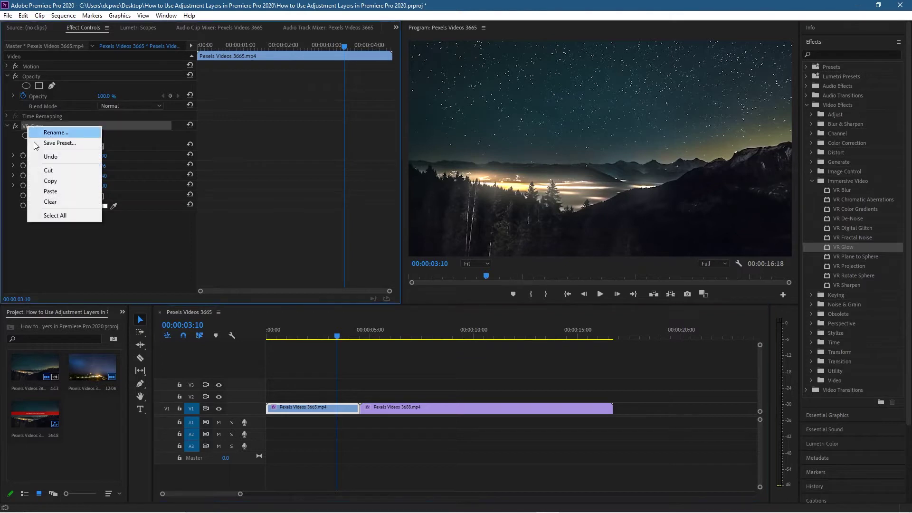
pyautogui.click(53, 204)
pyautogui.click(445, 409)
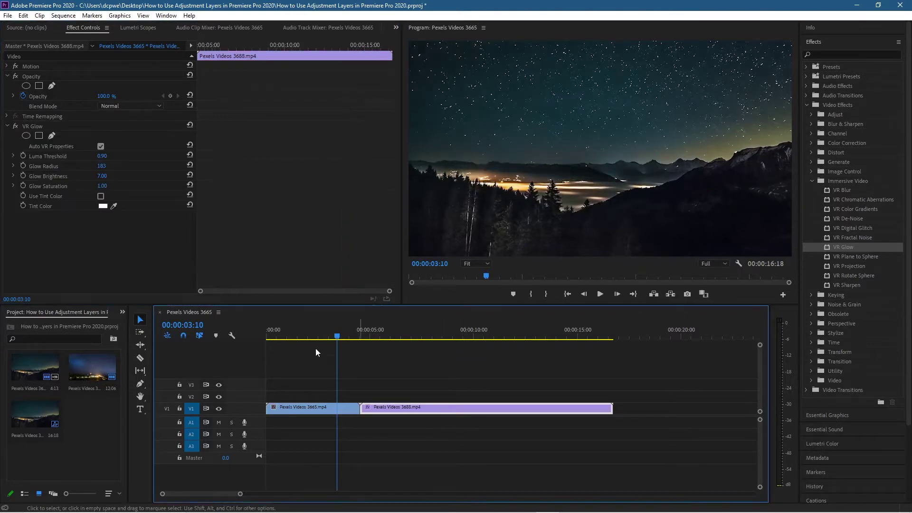
pyautogui.rightClick(35, 127)
pyautogui.click(54, 201)
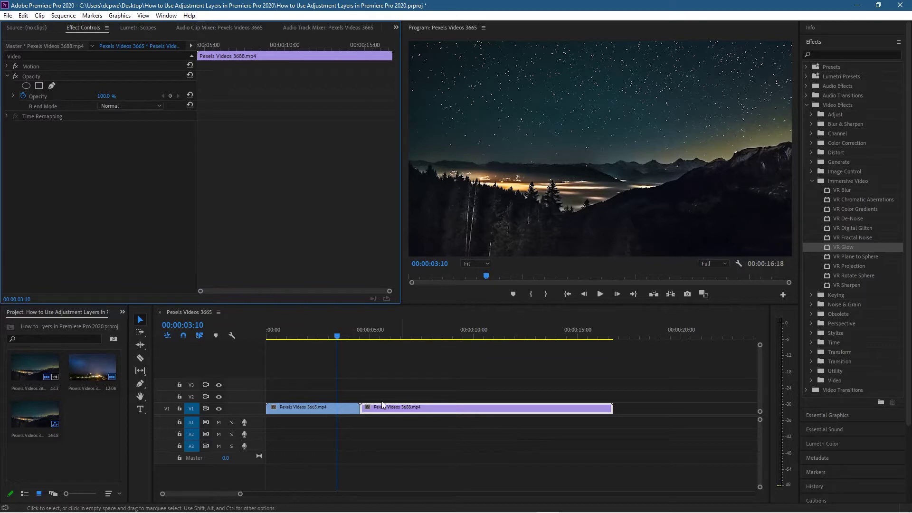
# - Create a 1920 × 1080, 24 fps adjustment layer and place it on track V2, extended to cover both clips
pyautogui.click(85, 437)
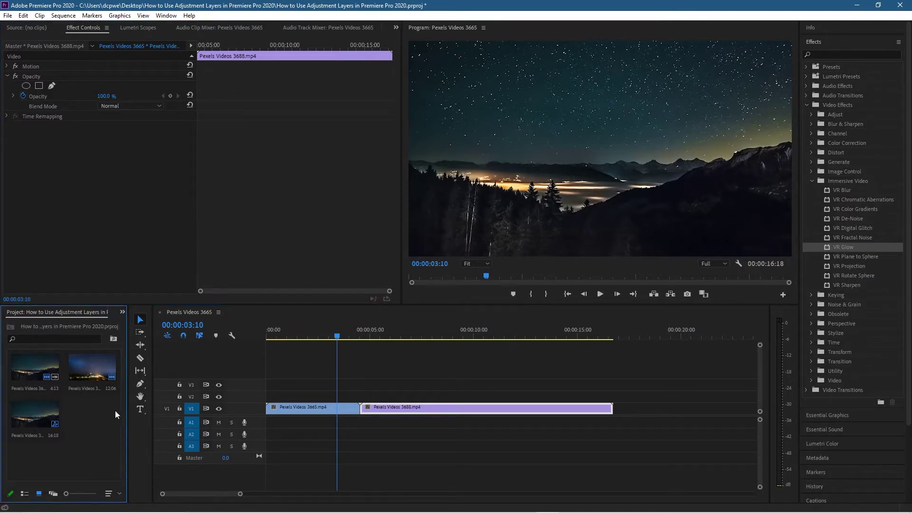
pyautogui.rightClick(87, 423)
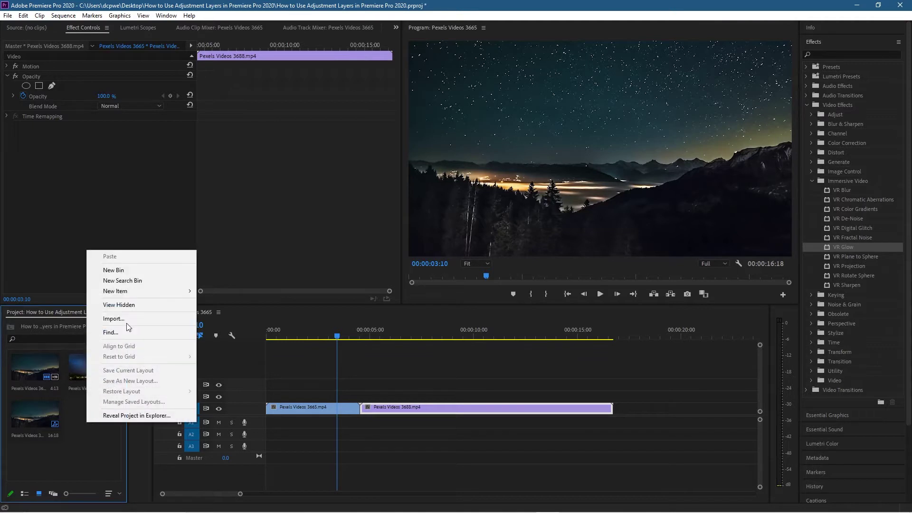
pyautogui.moveTo(127, 291)
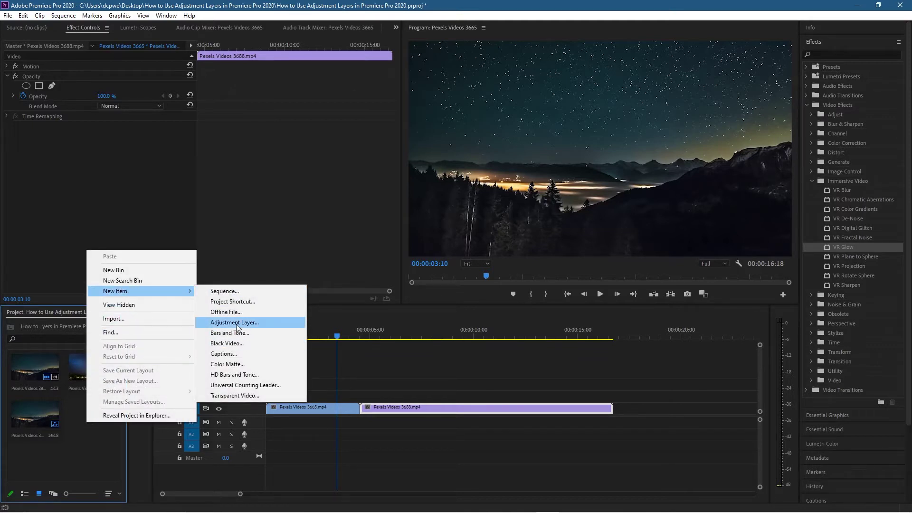
pyautogui.click(236, 324)
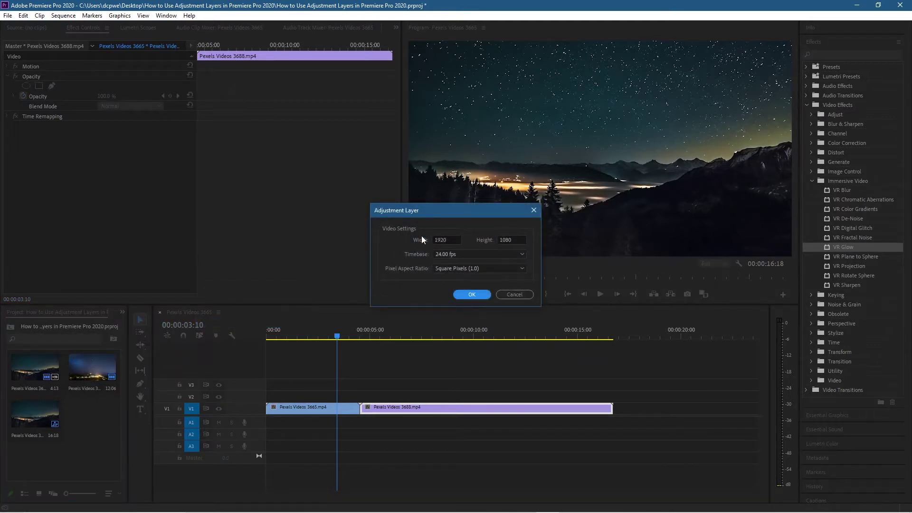
pyautogui.click(468, 295)
pyautogui.moveTo(102, 411); pyautogui.dragTo(310, 399)
pyautogui.moveTo(368, 395); pyautogui.dragTo(613, 397)
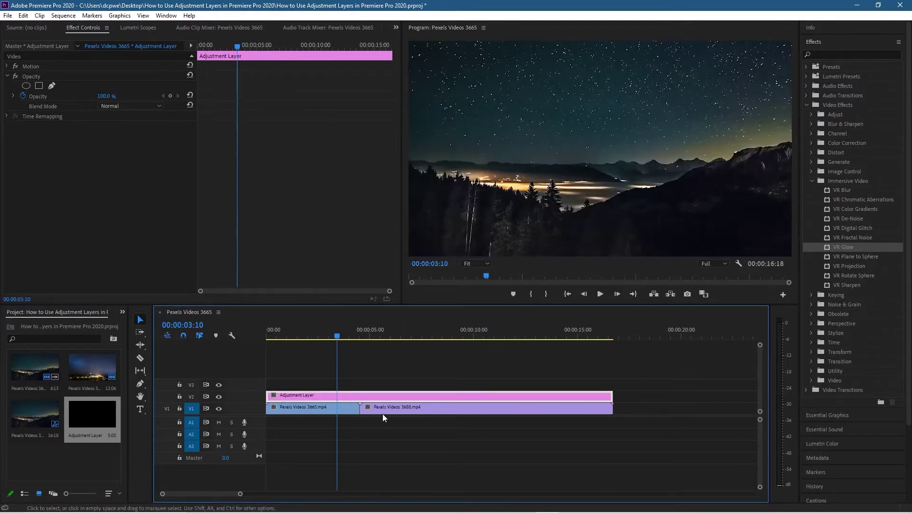
# - Apply VR Glow to the adjustment layer with glow brightness 5.10, glow radius 64 and glow saturation 6.20
pyautogui.moveTo(843, 245); pyautogui.dragTo(460, 397)
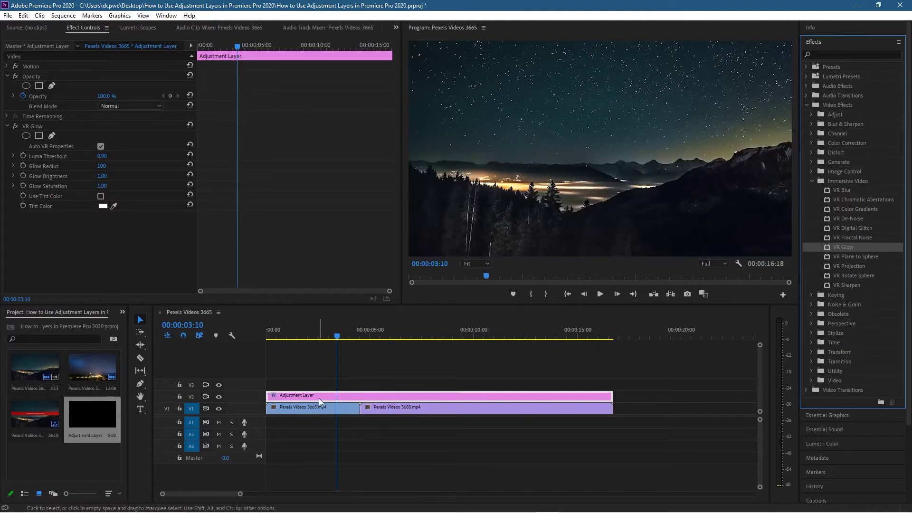
pyautogui.moveTo(101, 176); pyautogui.dragTo(138, 175)
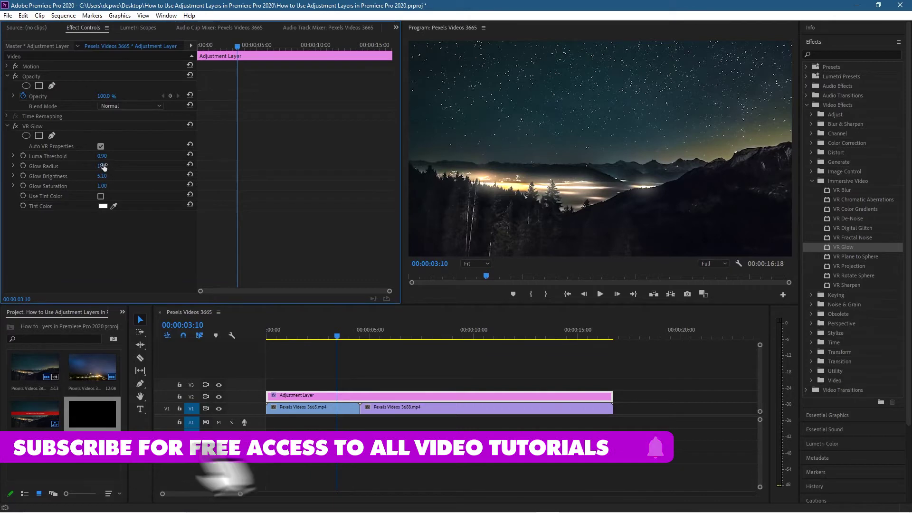
pyautogui.moveTo(104, 167); pyautogui.dragTo(127, 166)
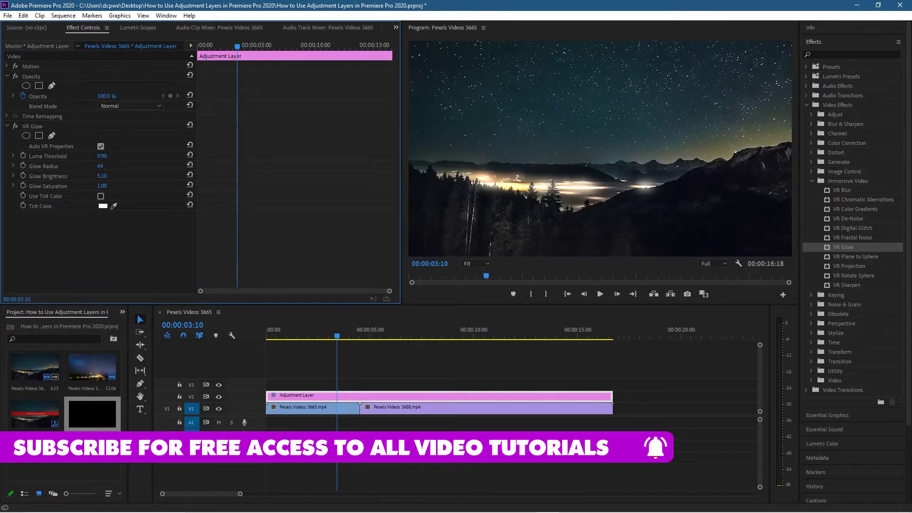
pyautogui.moveTo(102, 186); pyautogui.dragTo(122, 186)
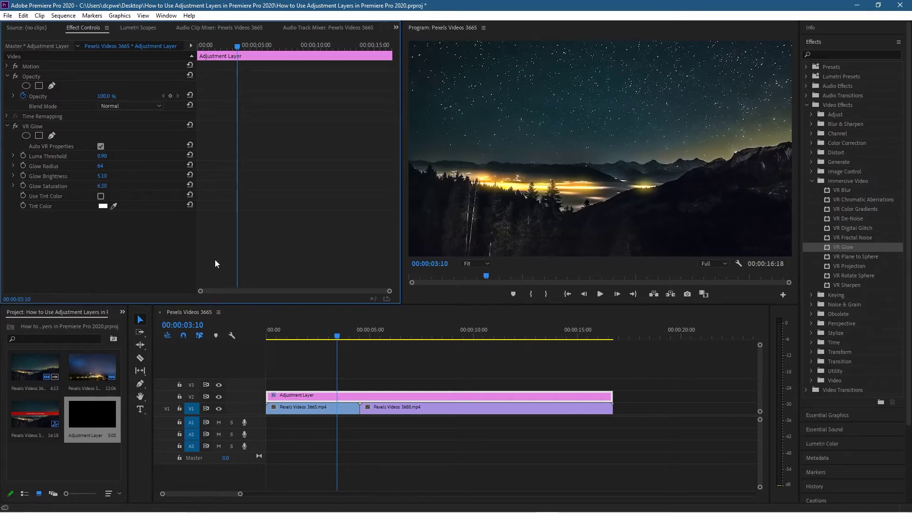
# - Play the sequence from the start to preview the glow across both clips
pyautogui.moveTo(340, 339); pyautogui.dragTo(263, 334)
pyautogui.press('space')
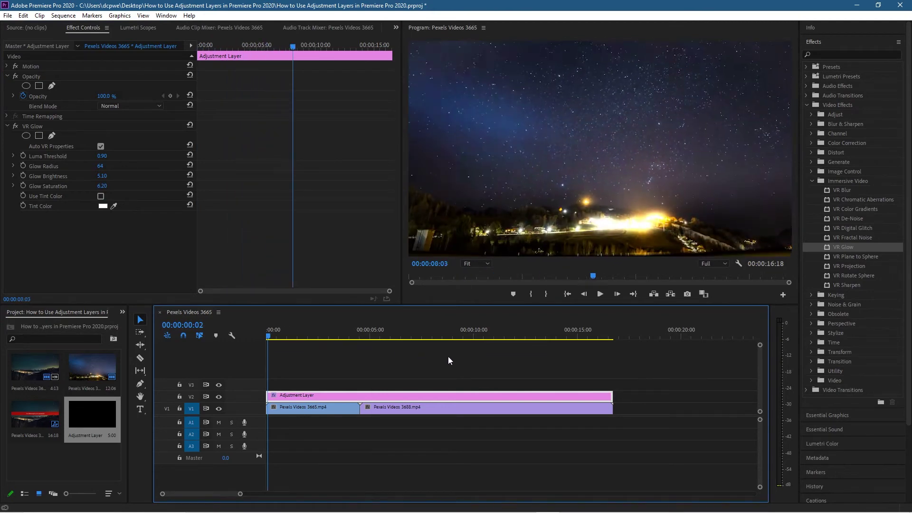
pyautogui.press('space')
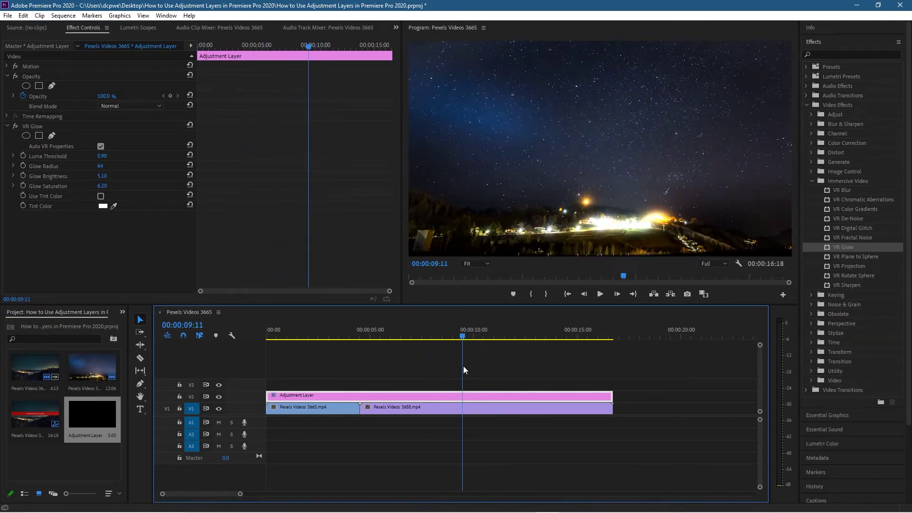
# - Shorten and shift the adjustment layer to span about 3 to 12 seconds, and scrub across its edges to compare the glow
pyautogui.moveTo(615, 395); pyautogui.dragTo(471, 400)
pyautogui.click(298, 339)
pyautogui.moveTo(298, 336); pyautogui.dragTo(342, 347)
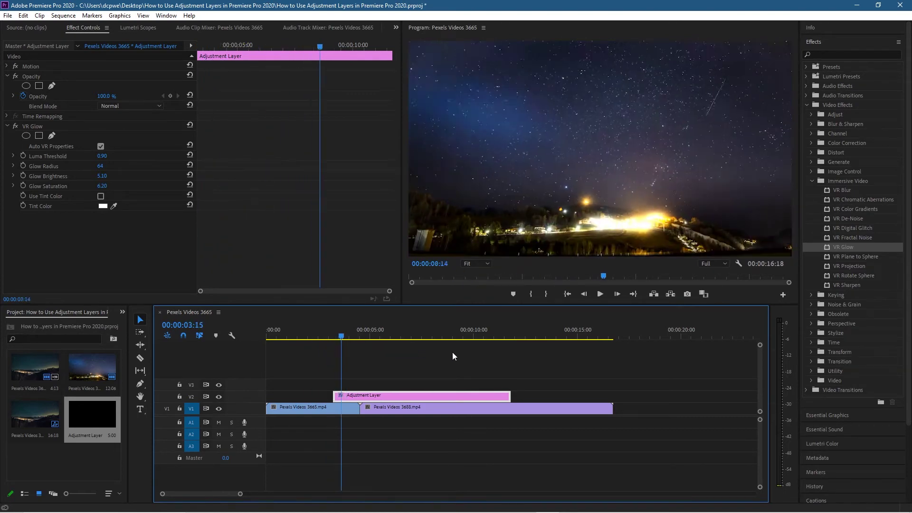
pyautogui.moveTo(508, 358); pyautogui.dragTo(389, 392)
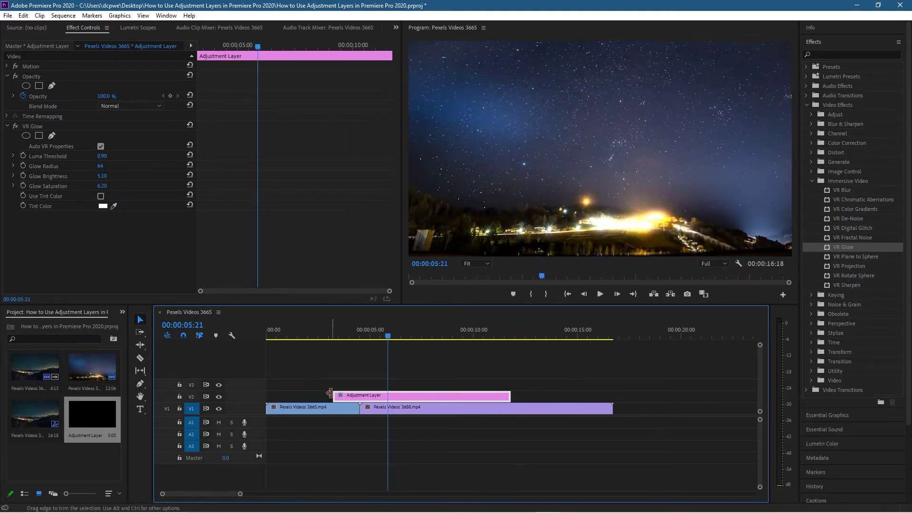
# - Extend both ends of the adjustment layer to cover the full length of the two clips again
pyautogui.moveTo(334, 393); pyautogui.dragTo(267, 392)
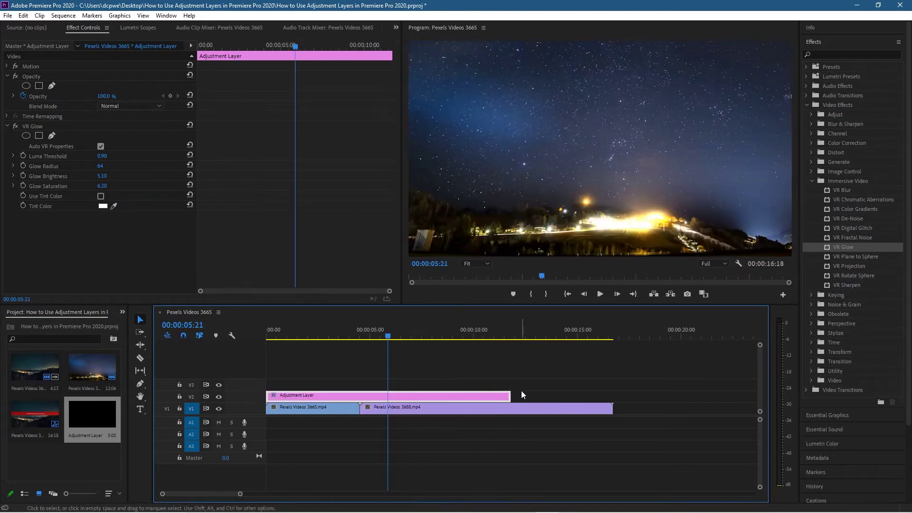
pyautogui.moveTo(510, 396); pyautogui.dragTo(613, 399)
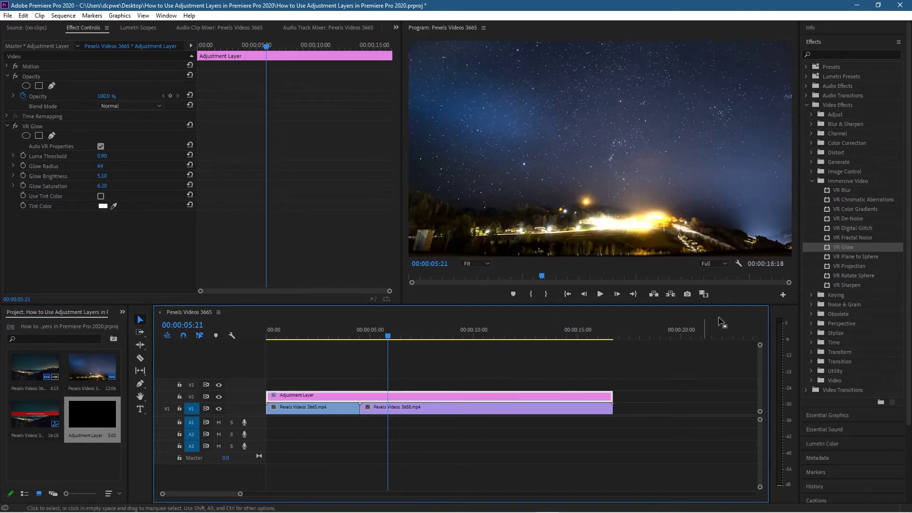
# - Apply Lumetri Color to the adjustment layer and set its Basic Correction saturation to 233
pyautogui.click(811, 142)
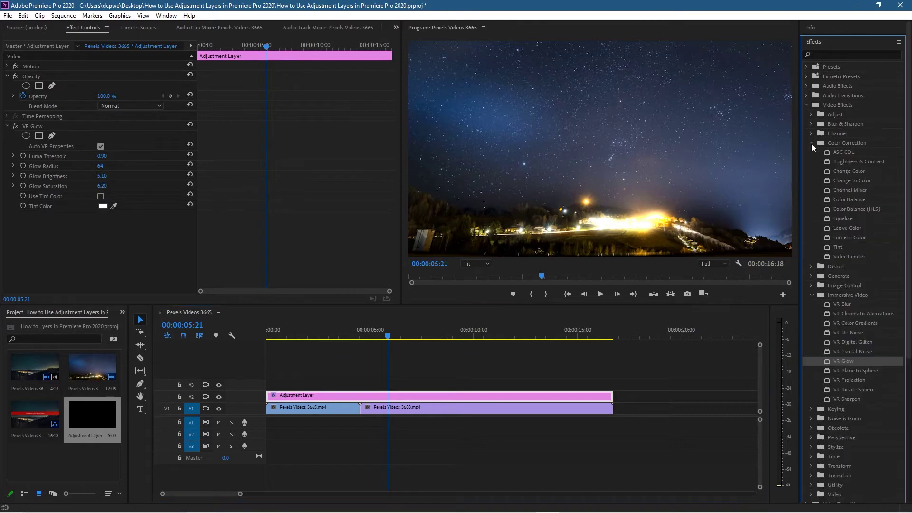
pyautogui.moveTo(845, 239); pyautogui.dragTo(420, 396)
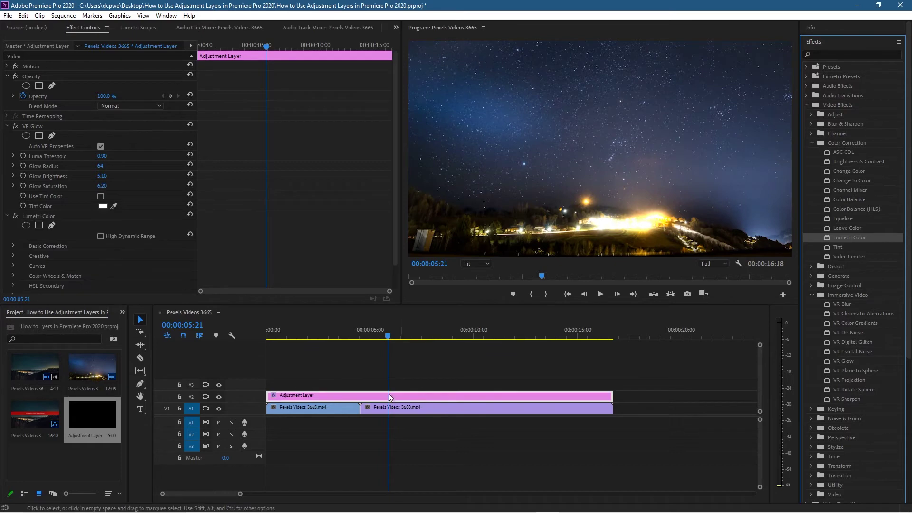
pyautogui.scroll(-1, 53, 240)
pyautogui.click(18, 216)
pyautogui.scroll(-2, 62, 269)
pyautogui.scroll(-1, 70, 265)
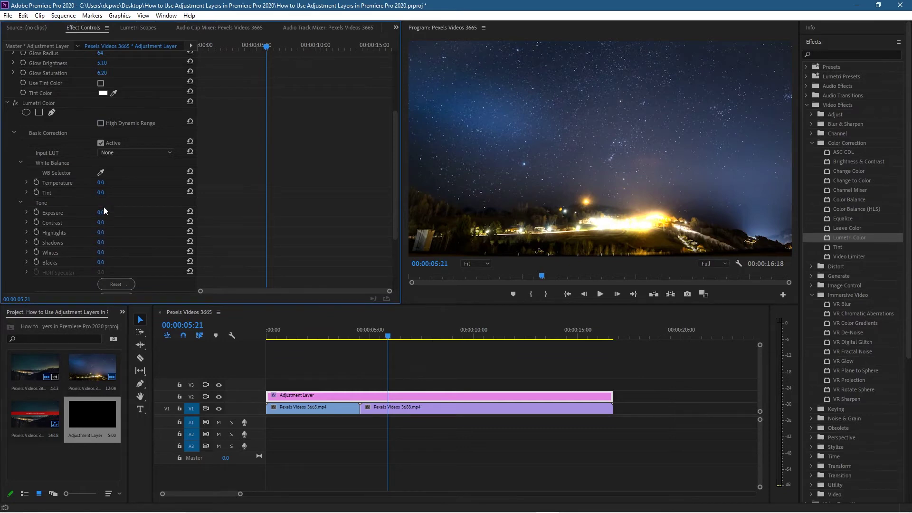
pyautogui.scroll(-2, 99, 262)
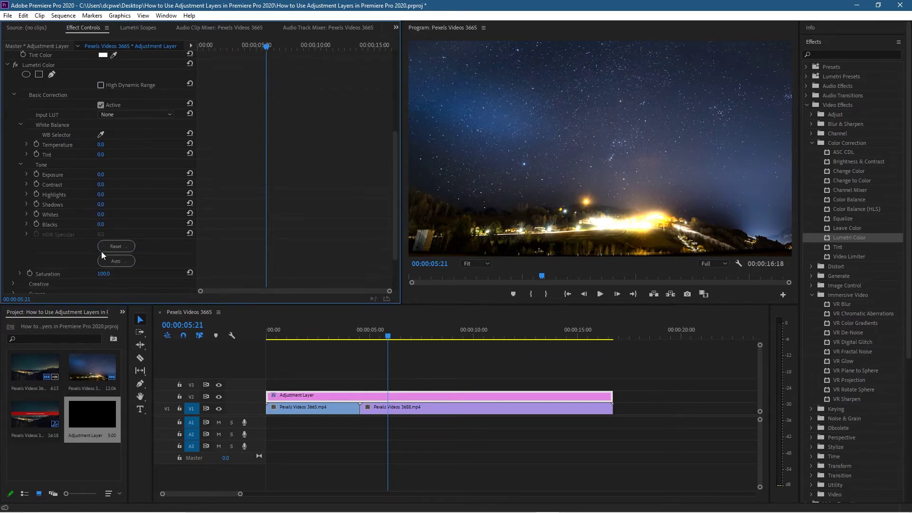
pyautogui.scroll(-1, 99, 268)
pyautogui.moveTo(105, 257); pyautogui.dragTo(118, 255)
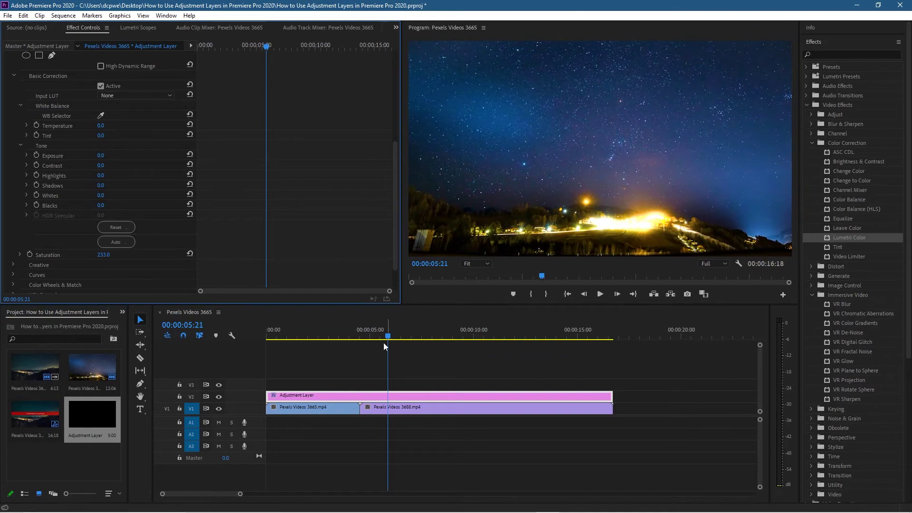
# - Check the saturation change on the first clip at 00:00:02:09 and minimize the Premiere Pro window
pyautogui.moveTo(384, 335); pyautogui.dragTo(314, 350)
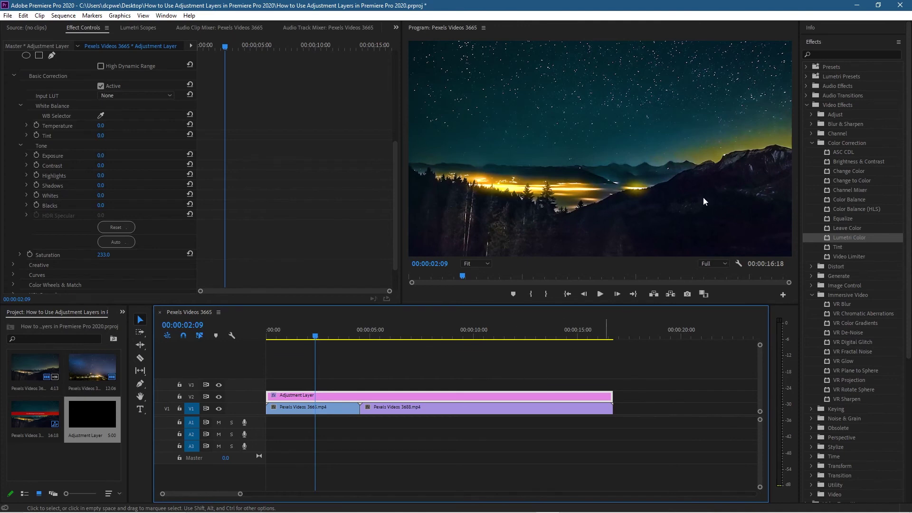
pyautogui.click(856, 6)
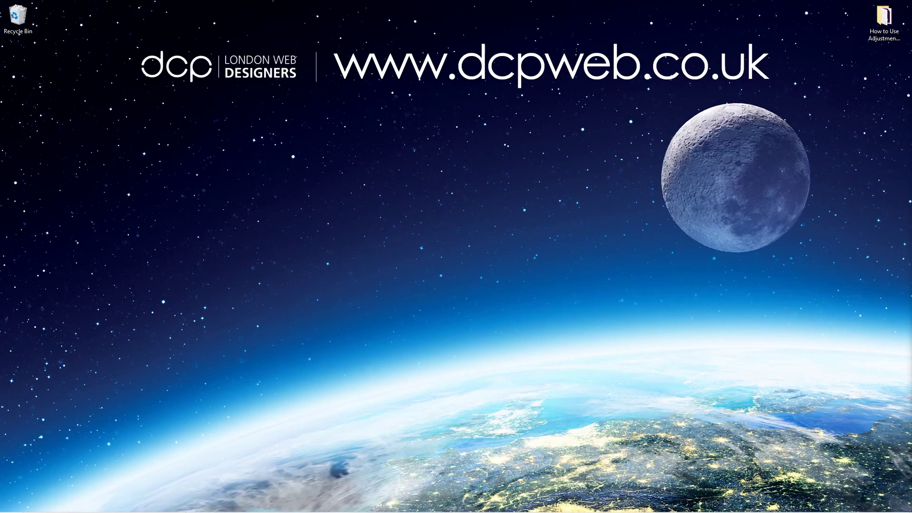